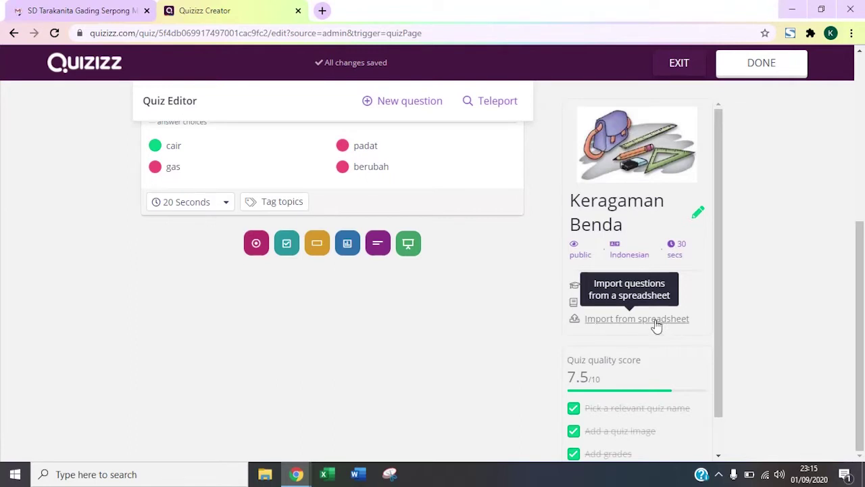
# Download the Quizizz spreadsheet import template, open QuizizzSampleSpreadsheet (1) in Excel, and enable editing.
pyautogui.click(654, 320)
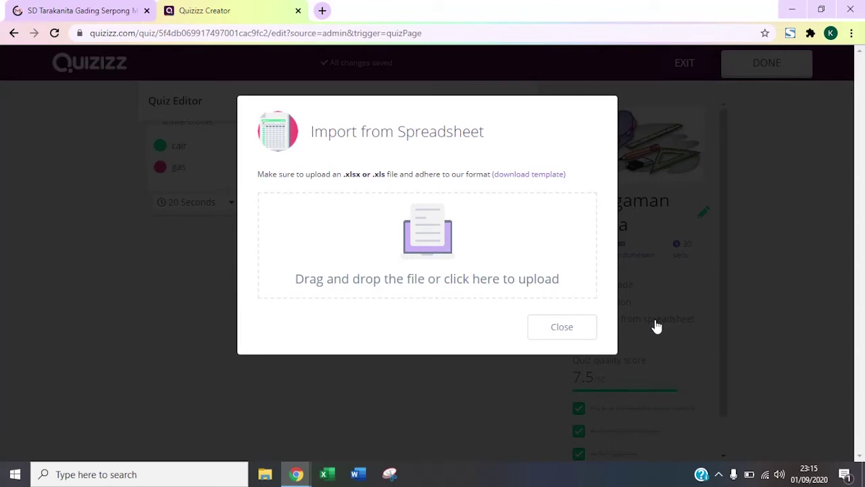
pyautogui.click(541, 177)
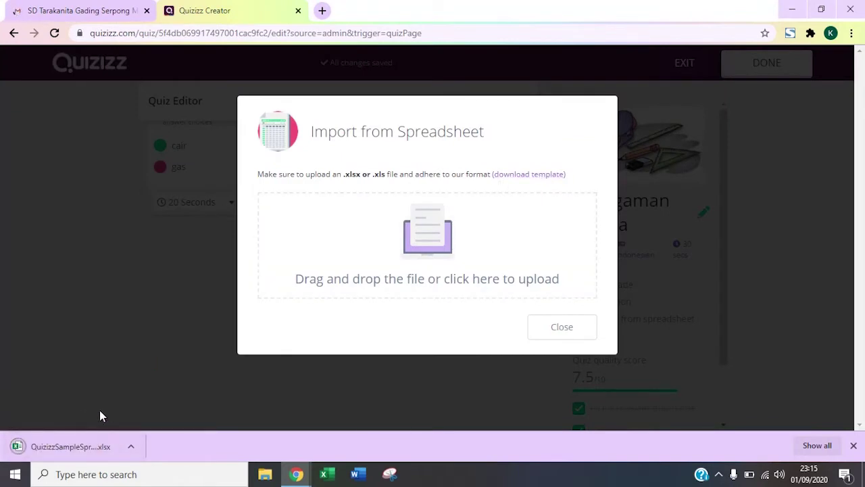
pyautogui.click(59, 444)
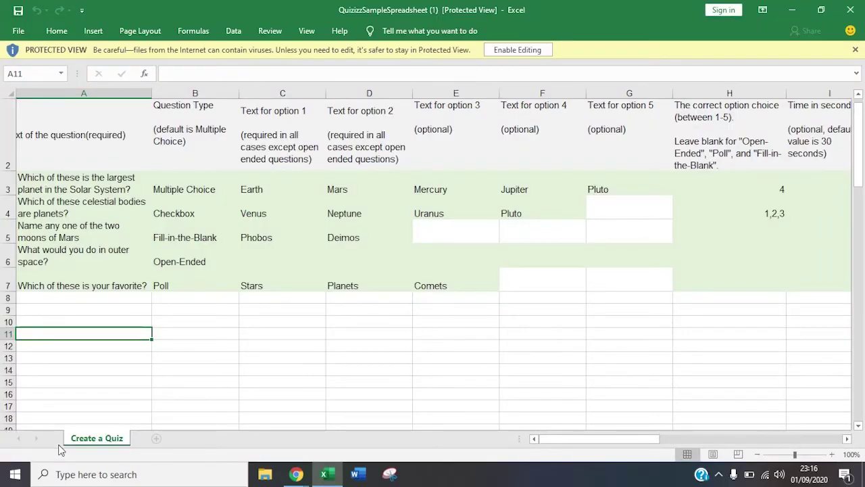
pyautogui.click(526, 51)
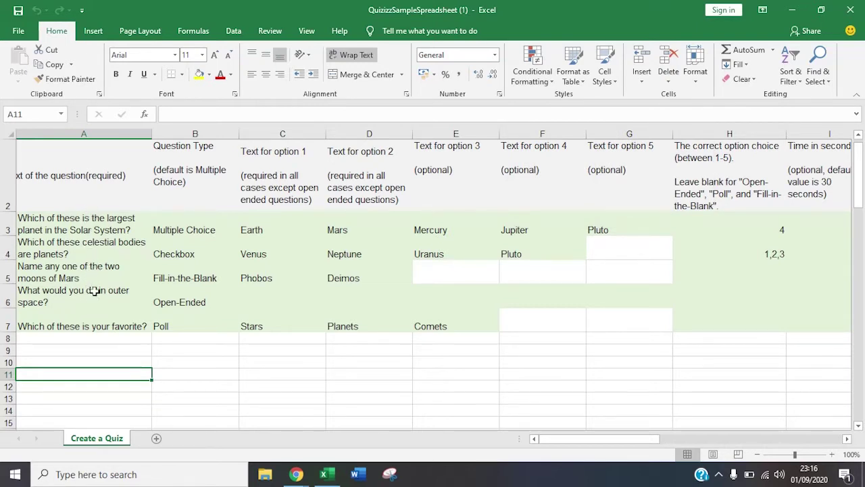
# Examine the template's sample questions, the available question types, and the answer option, correct answer, time and image link columns.
pyautogui.click(95, 223)
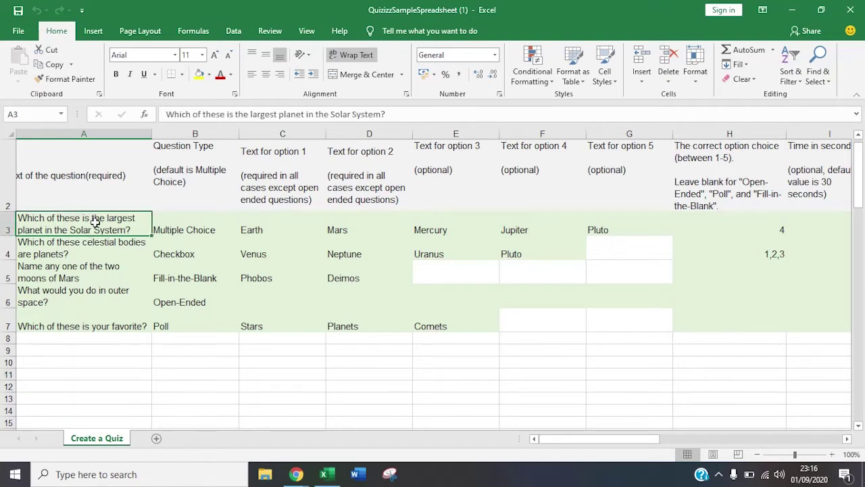
pyautogui.click(219, 222)
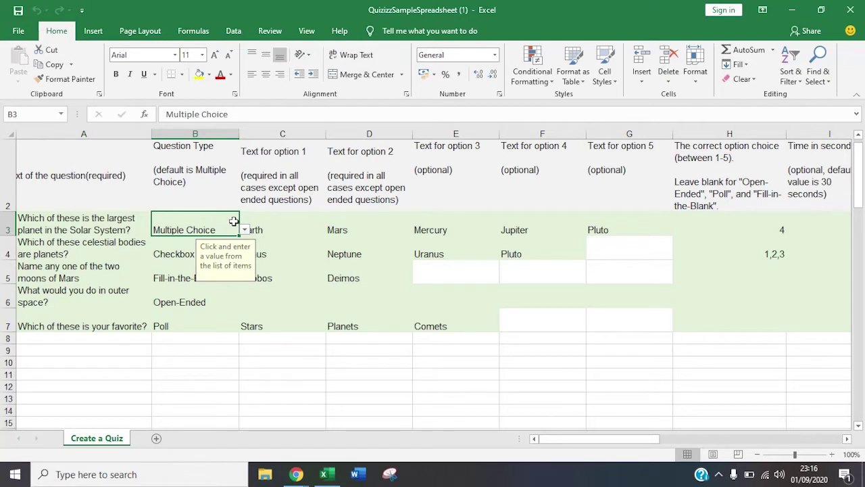
pyautogui.click(244, 230)
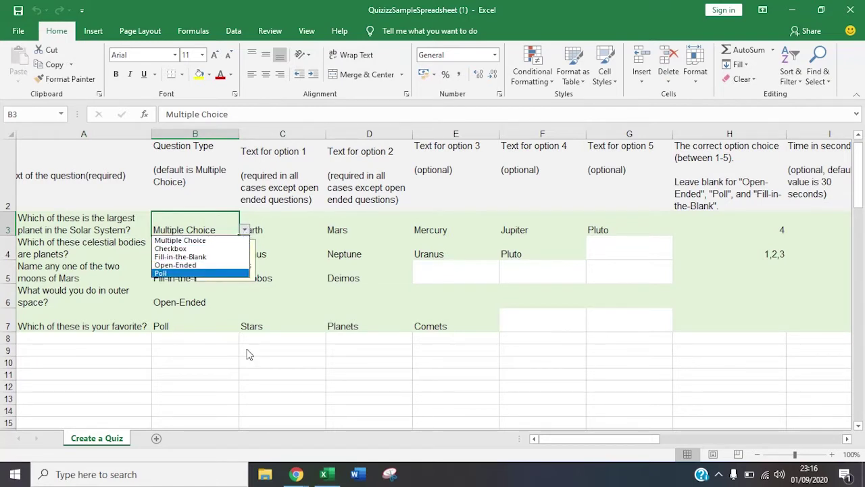
pyautogui.press('Escape')
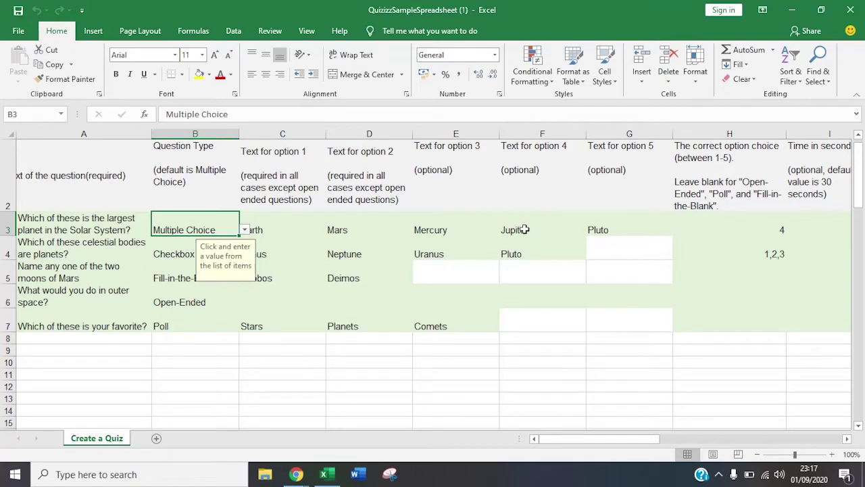
pyautogui.moveTo(597, 439); pyautogui.dragTo(645, 438)
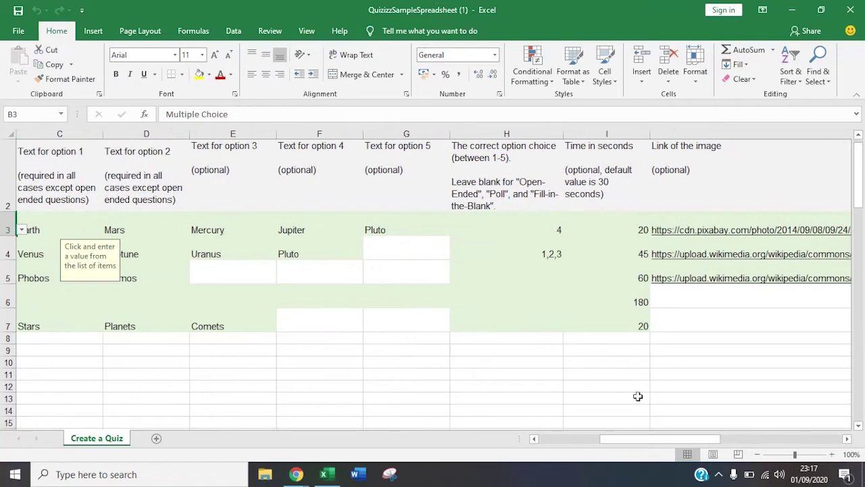
pyautogui.click(637, 230)
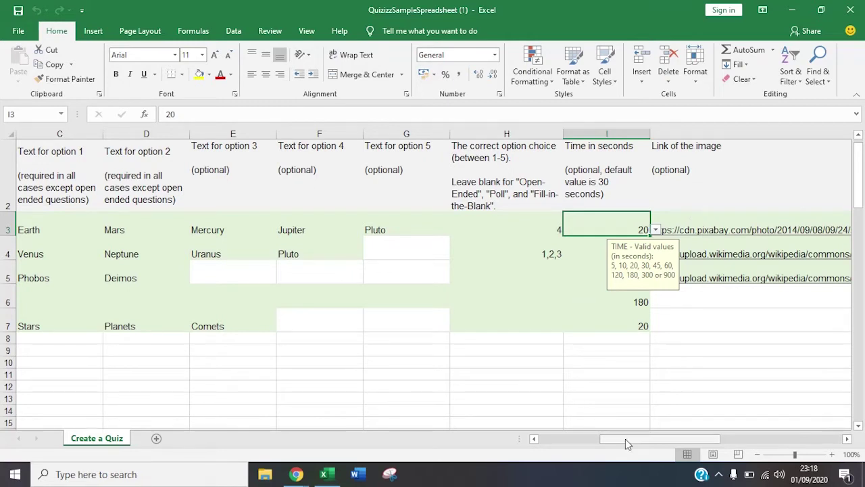
pyautogui.moveTo(625, 438); pyautogui.dragTo(564, 439)
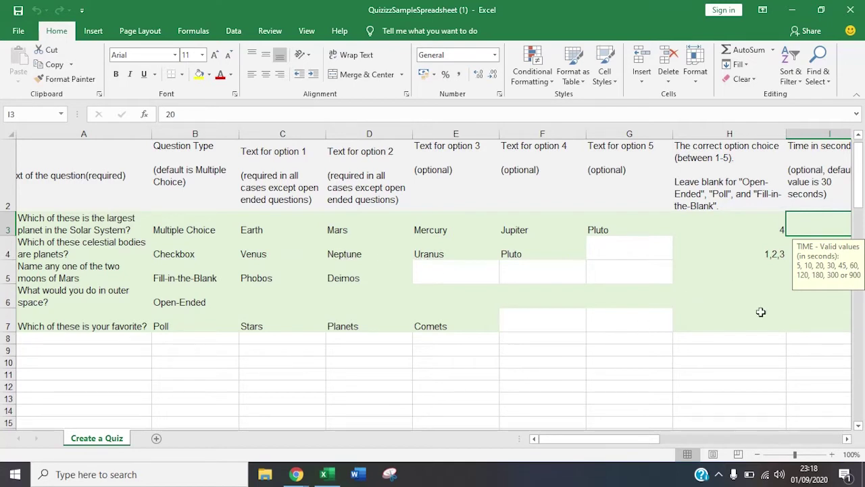
pyautogui.moveTo(604, 441); pyautogui.dragTo(627, 441)
pyautogui.moveTo(615, 445); pyautogui.dragTo(565, 446)
# Examine how the fill-in-the-blank sample question in row 5 lists its accepted answers across the option columns.
pyautogui.click(268, 274)
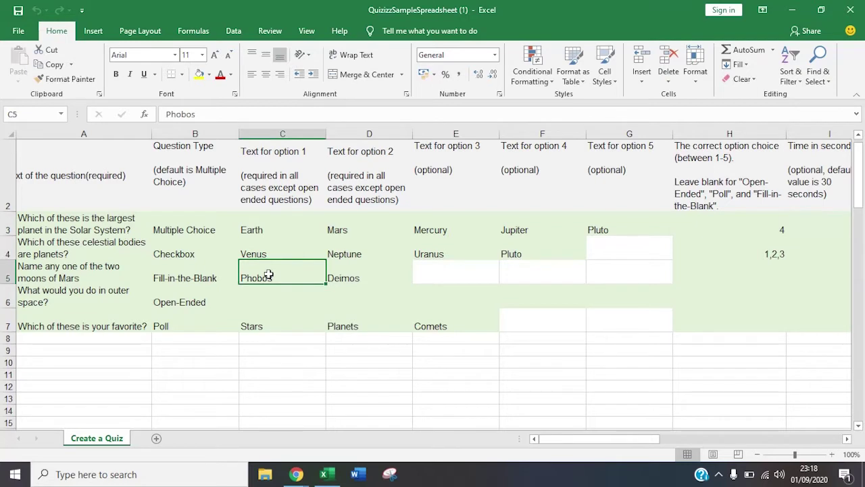
pyautogui.click(352, 278)
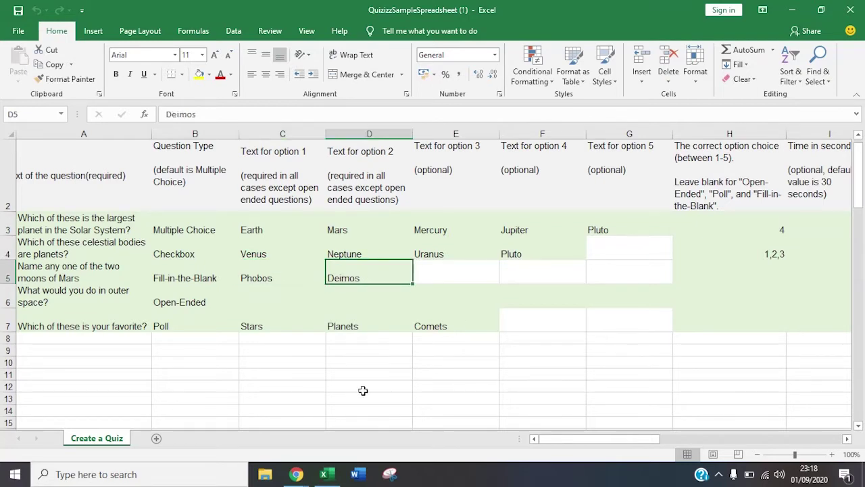
pyautogui.click(274, 276)
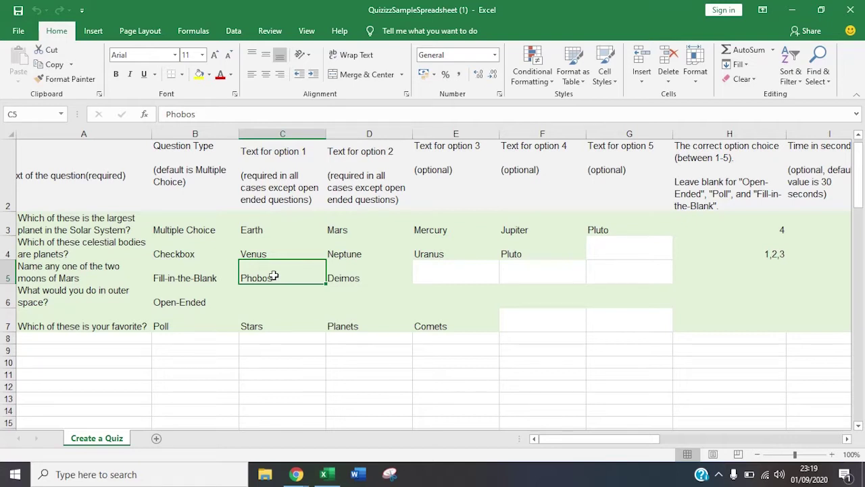
pyautogui.click(368, 277)
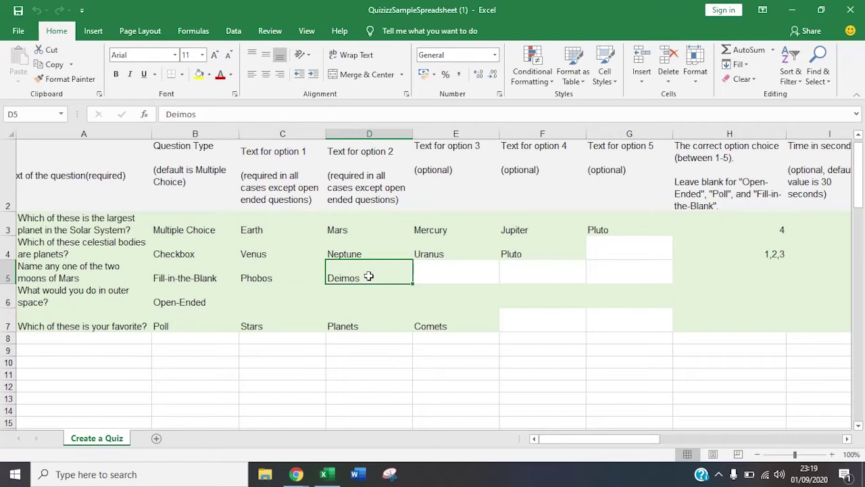
pyautogui.click(457, 270)
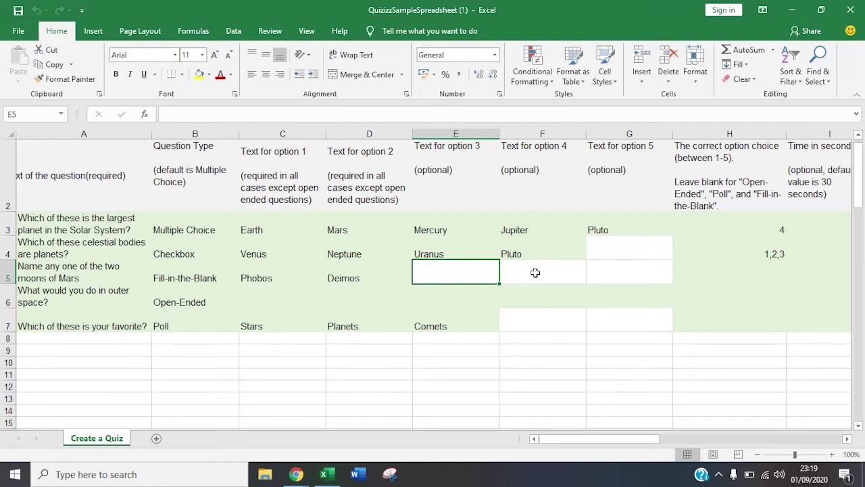
pyautogui.click(269, 279)
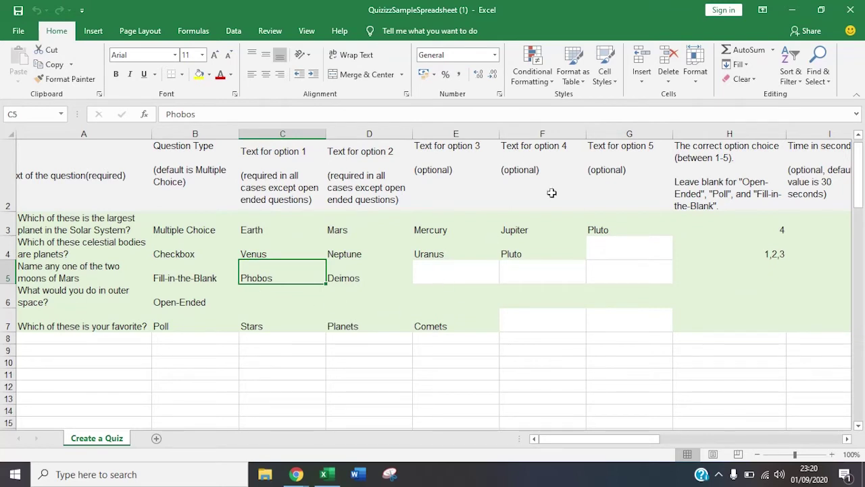
# Save and close the sample workbook, and dismiss the spreadsheet import dialog in Quizizz.
pyautogui.click(850, 10)
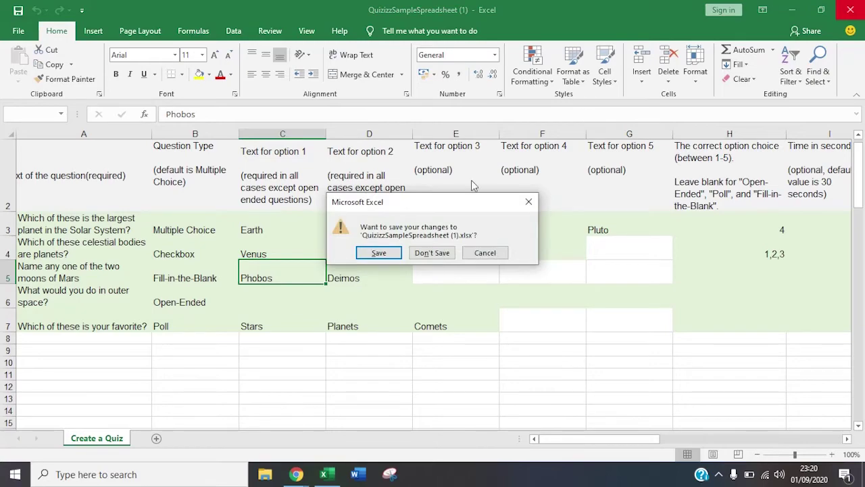
pyautogui.click(392, 253)
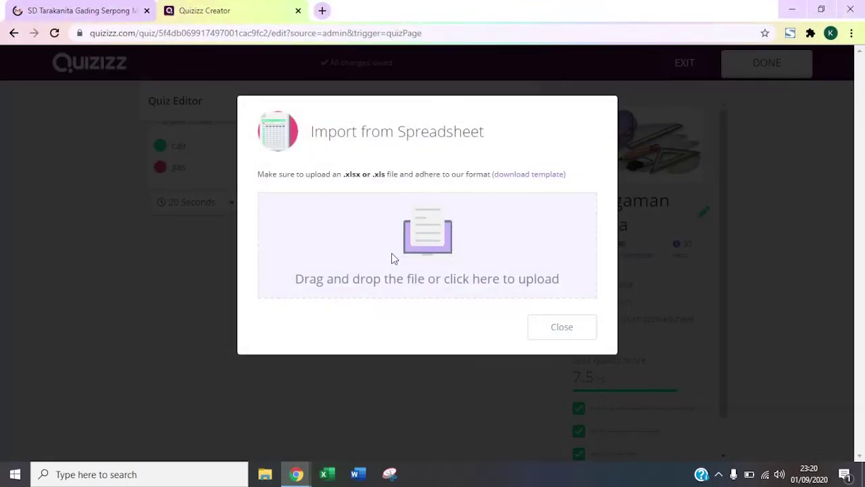
pyautogui.click(549, 328)
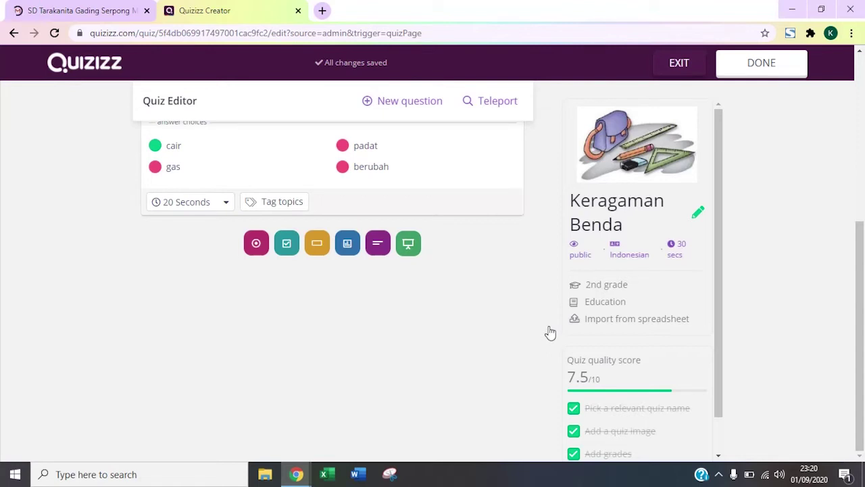
# Upload the Template Spreadsheet Quizizz file from Downloads through the quiz's spreadsheet import.
pyautogui.click(607, 320)
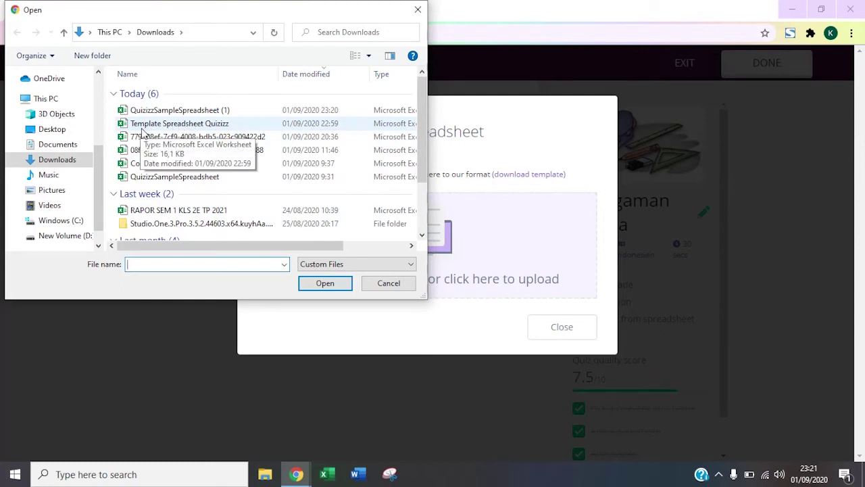
pyautogui.click(181, 127)
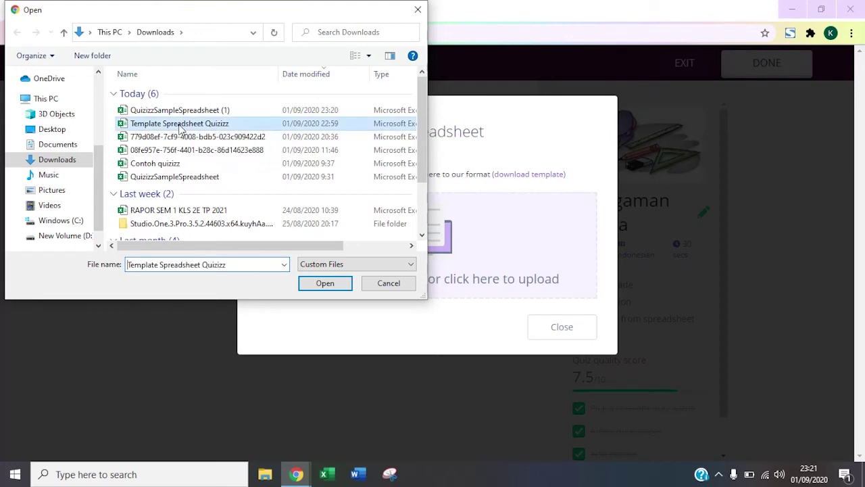
pyautogui.click(326, 284)
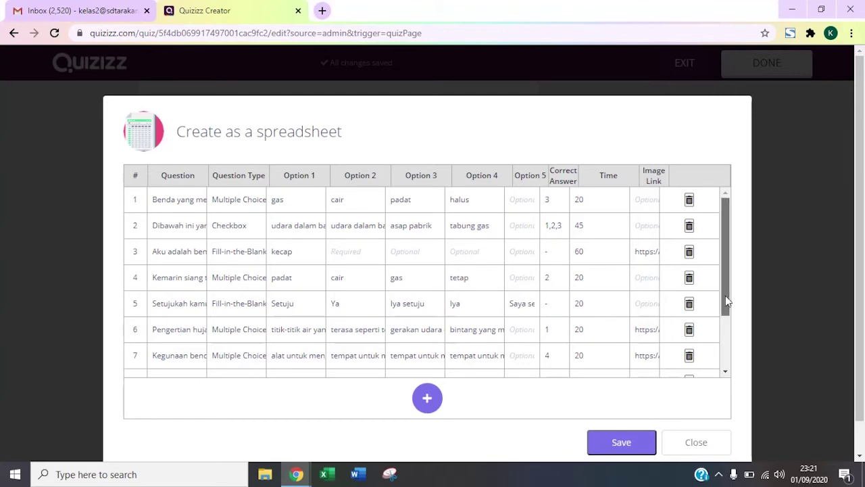
# Review the imported question rows, including question 8's type and text, and save them into the quiz.
pyautogui.scroll(-1, 726, 316)
pyautogui.moveTo(729, 318)
pyautogui.mouseDown()
pyautogui.moveTo(723, 354)
pyautogui.moveTo(724, 333)
pyautogui.mouseUp()
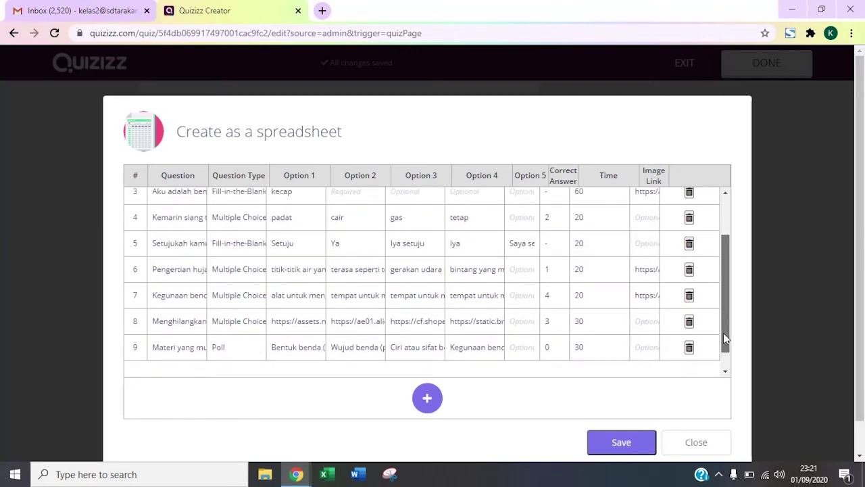
pyautogui.moveTo(723, 333); pyautogui.dragTo(724, 314)
pyautogui.moveTo(723, 304); pyautogui.dragTo(722, 292)
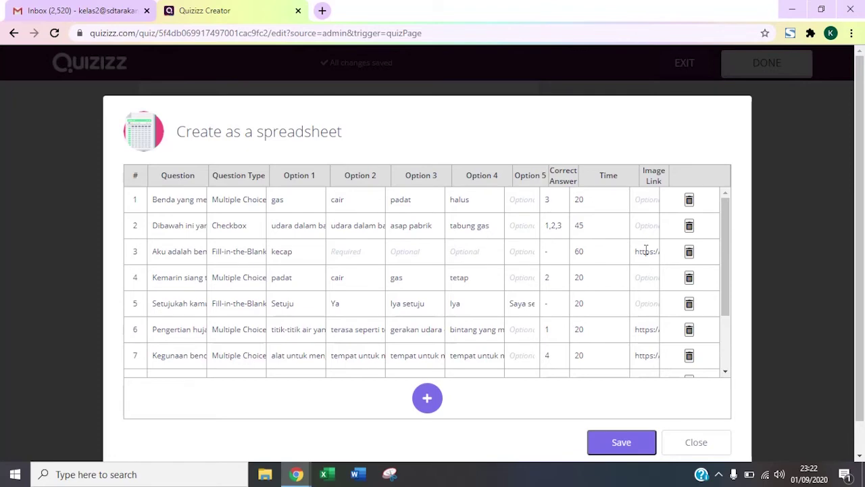
pyautogui.moveTo(729, 247); pyautogui.dragTo(722, 305)
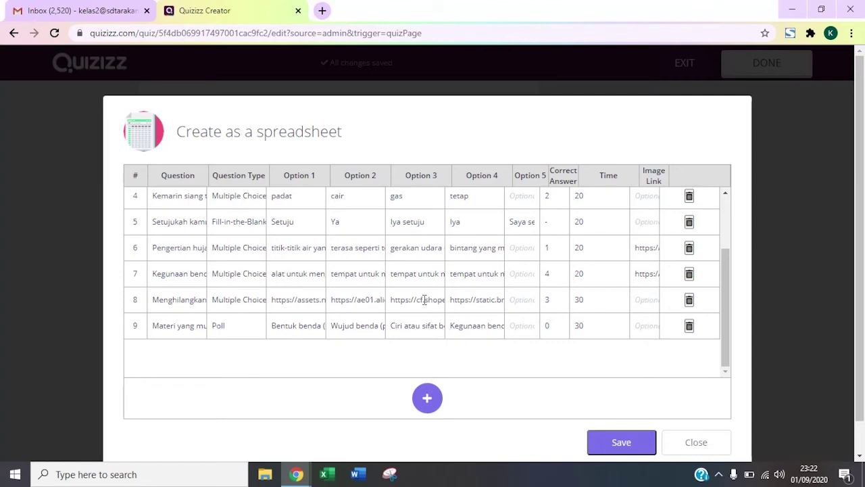
pyautogui.click(240, 297)
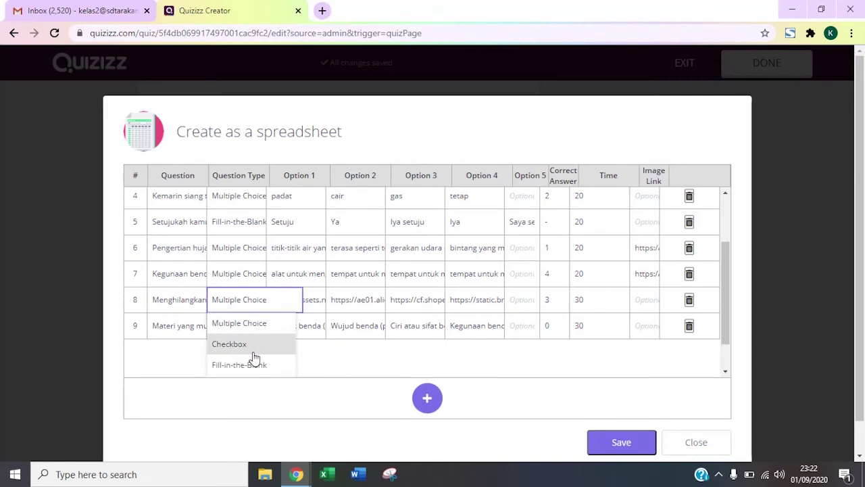
pyautogui.click(184, 308)
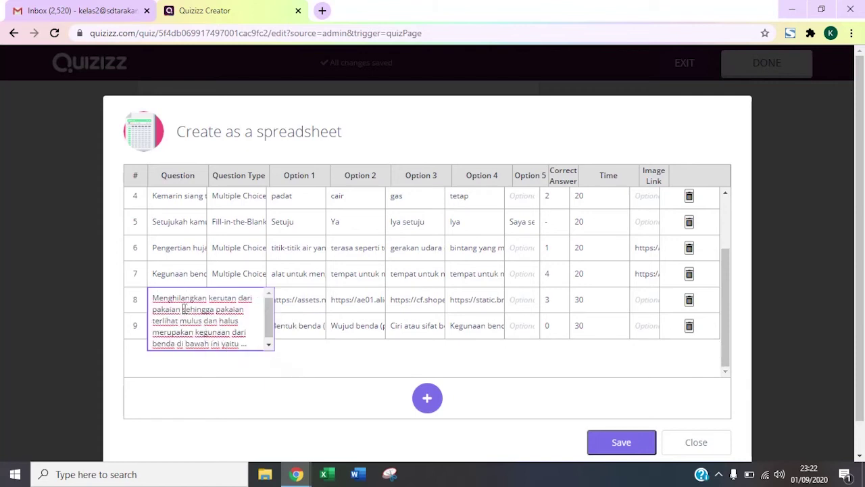
pyautogui.click(315, 368)
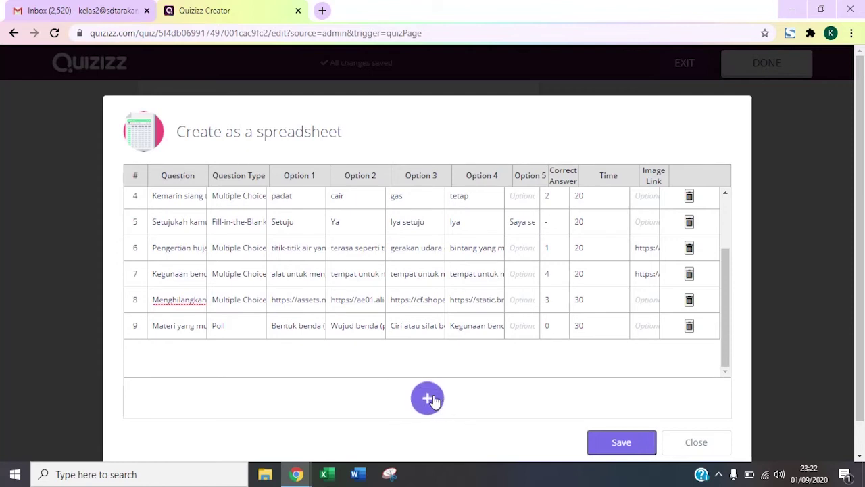
pyautogui.click(622, 445)
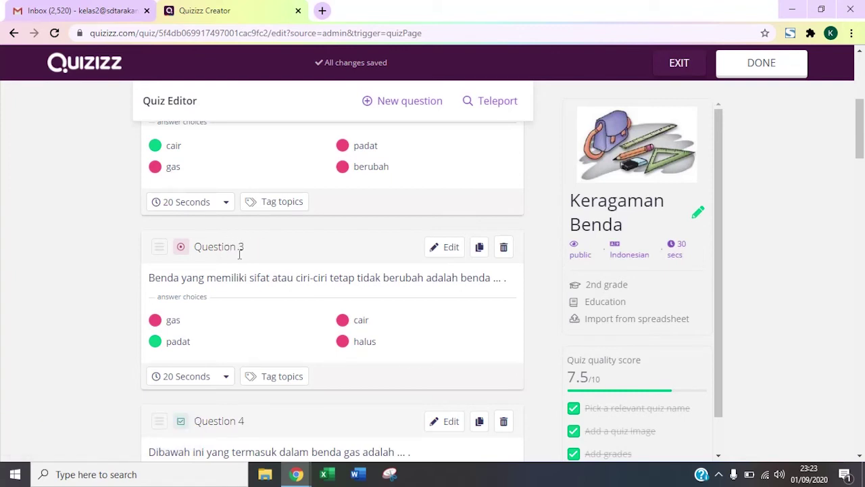
# Examine the imported questions in the quiz editor, comparing question 10's image-link answers with question 1's picture answers.
pyautogui.click(860, 153)
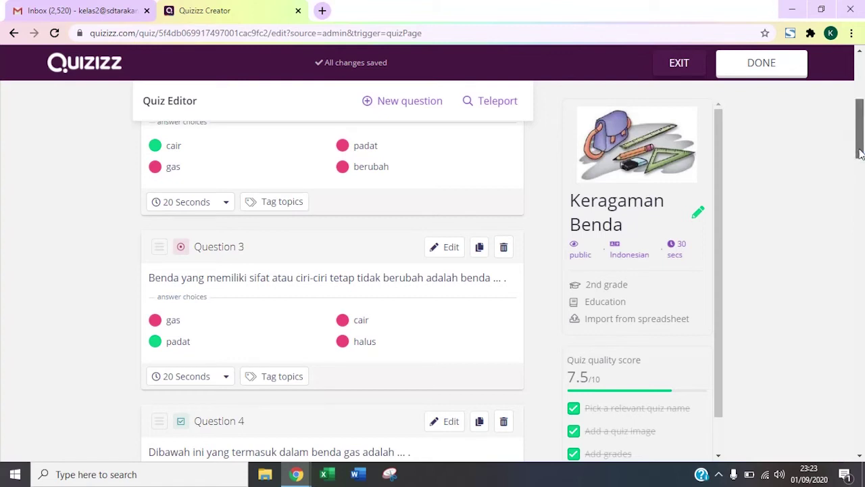
pyautogui.moveTo(860, 153); pyautogui.dragTo(846, 217)
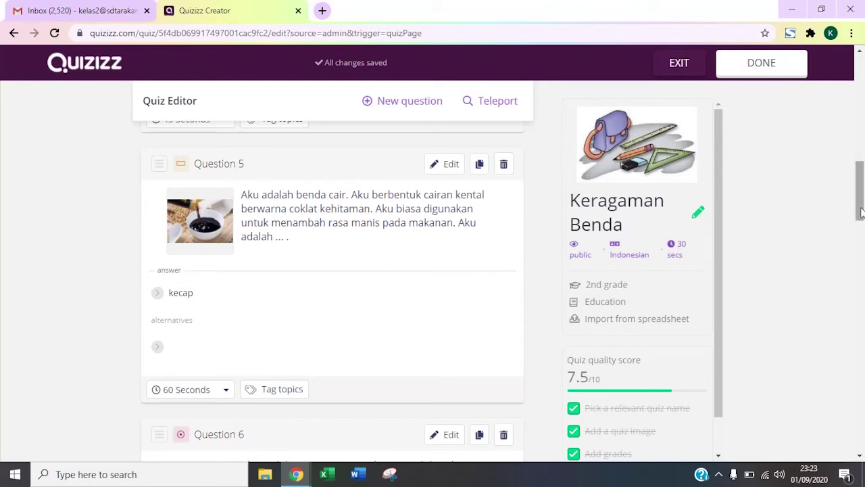
pyautogui.moveTo(860, 214); pyautogui.dragTo(842, 390)
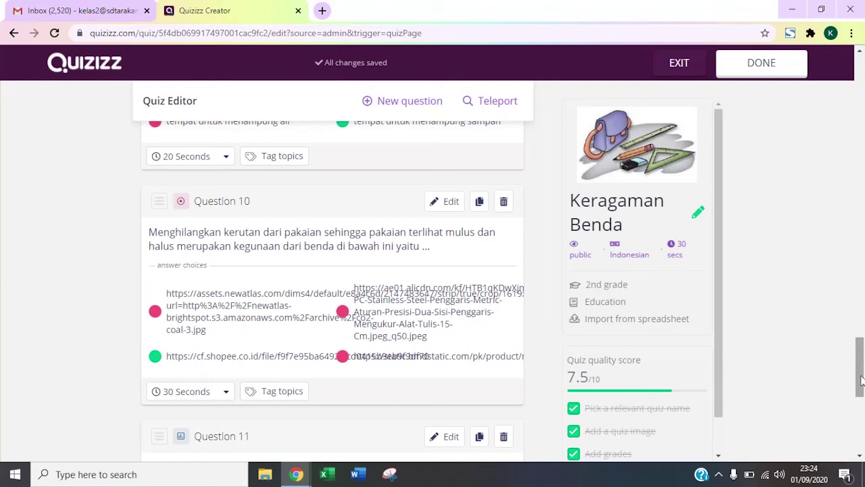
pyautogui.moveTo(860, 380); pyautogui.dragTo(857, 92)
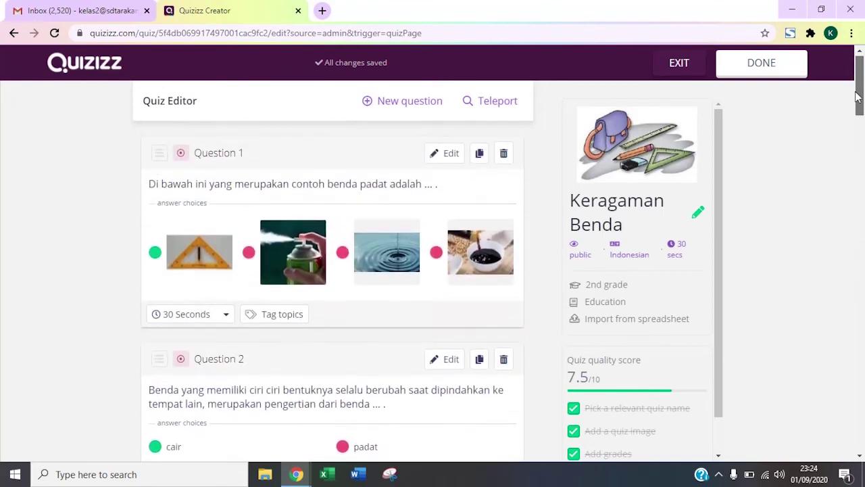
pyautogui.moveTo(211, 260)
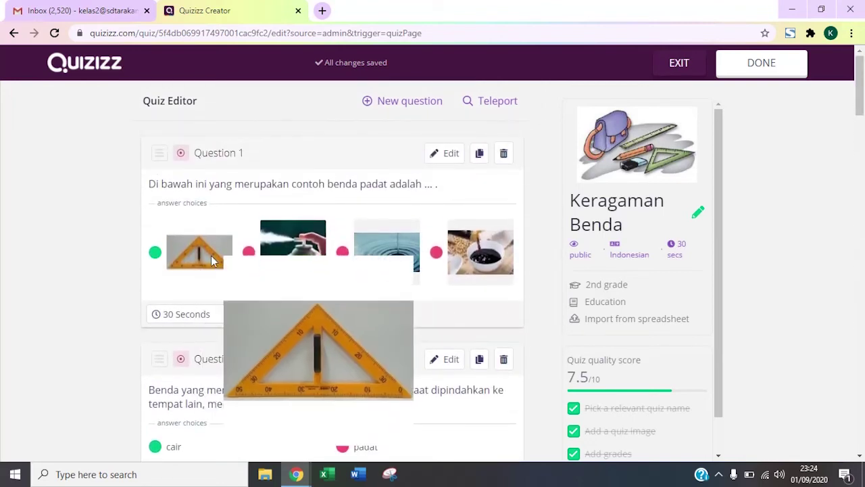
# Open question 10 for editing and clear the image link from answer option 1.
pyautogui.moveTo(488, 263)
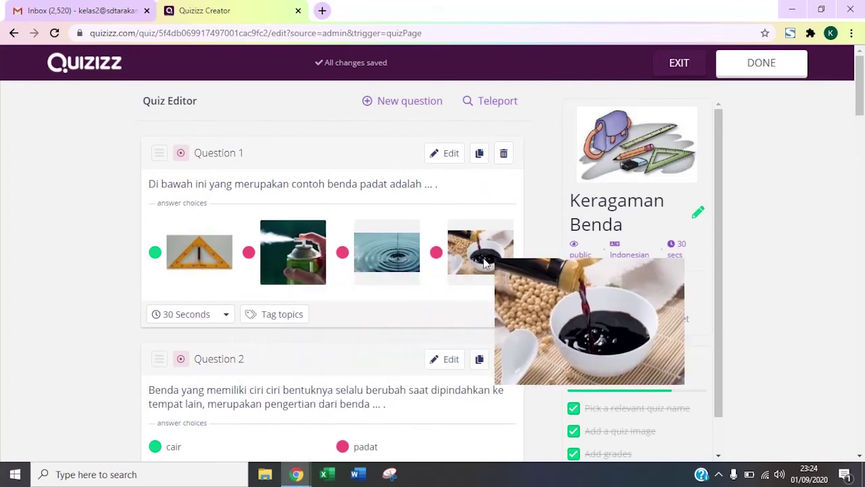
pyautogui.moveTo(861, 112); pyautogui.dragTo(823, 382)
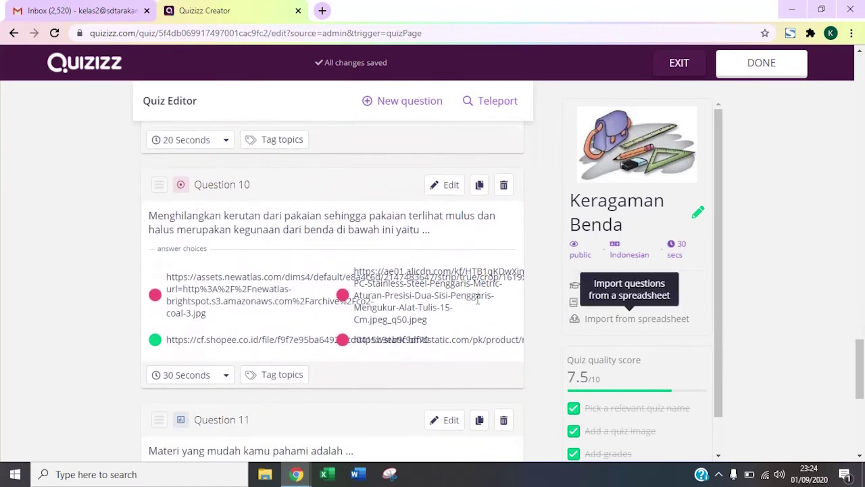
pyautogui.click(444, 188)
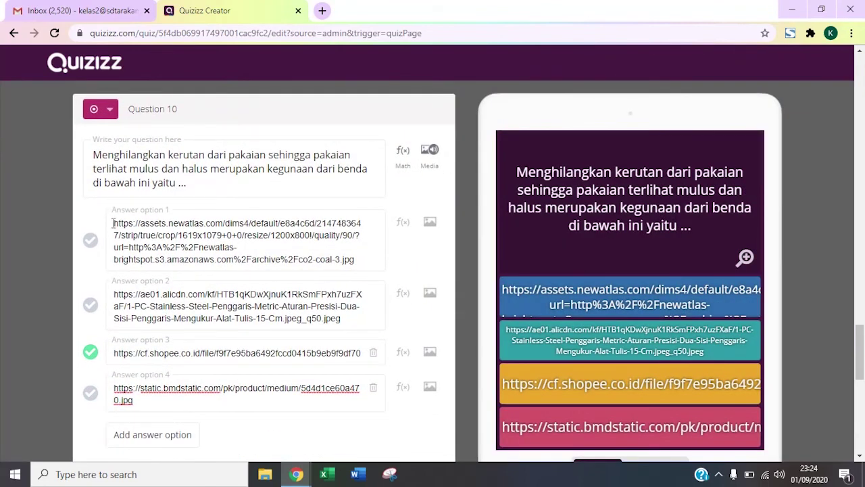
pyautogui.moveTo(113, 223); pyautogui.dragTo(362, 277)
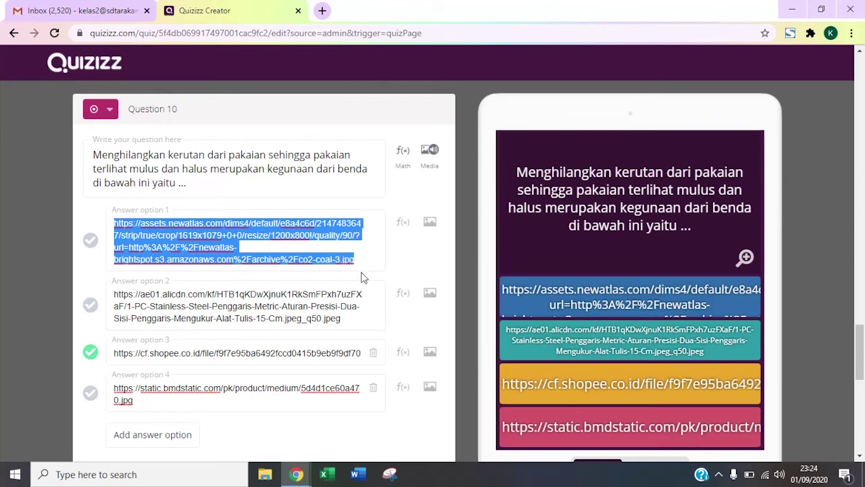
pyautogui.press('BackSpace')
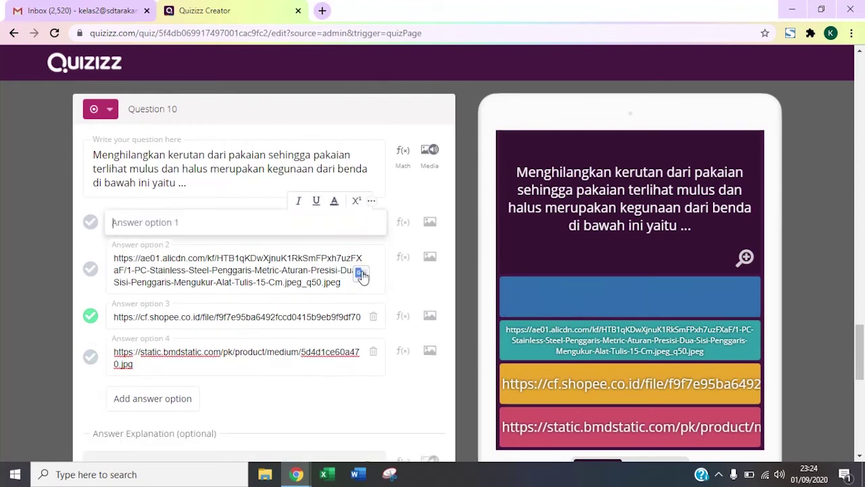
# Upload pictures of trash bins, a broom, an iron and cardboard boxes as question 10's answer options 1 to 4, and save the question.
pyautogui.click(429, 224)
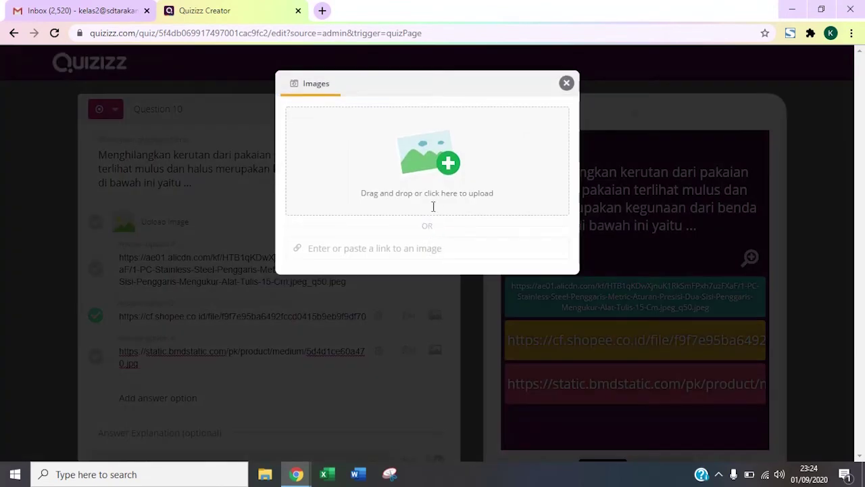
pyautogui.click(449, 167)
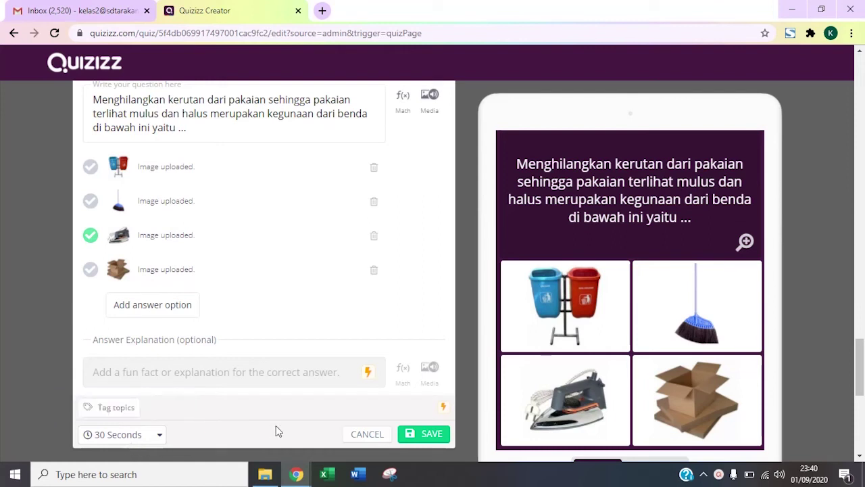
pyautogui.click(430, 436)
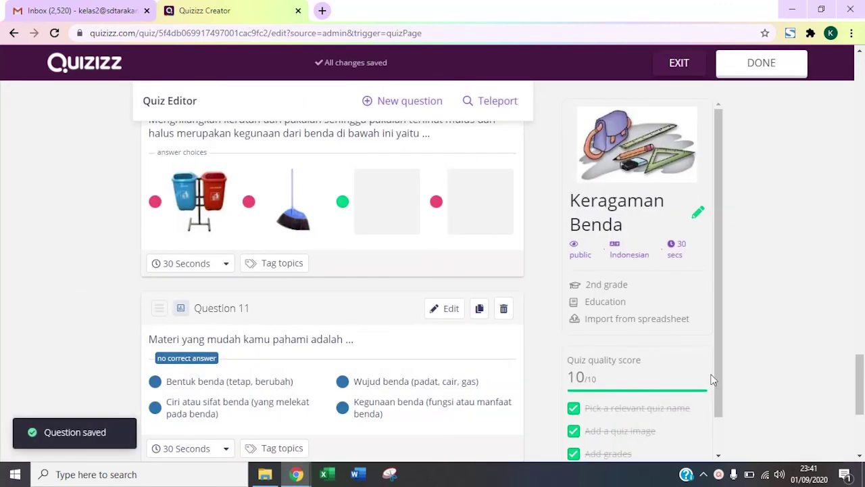
# Review the quiz through question 11 and its quality checklist, and finish editing to save the quiz.
pyautogui.moveTo(860, 383)
pyautogui.mouseDown()
pyautogui.moveTo(860, 413)
pyautogui.moveTo(853, 369)
pyautogui.moveTo(855, 388)
pyautogui.mouseUp()
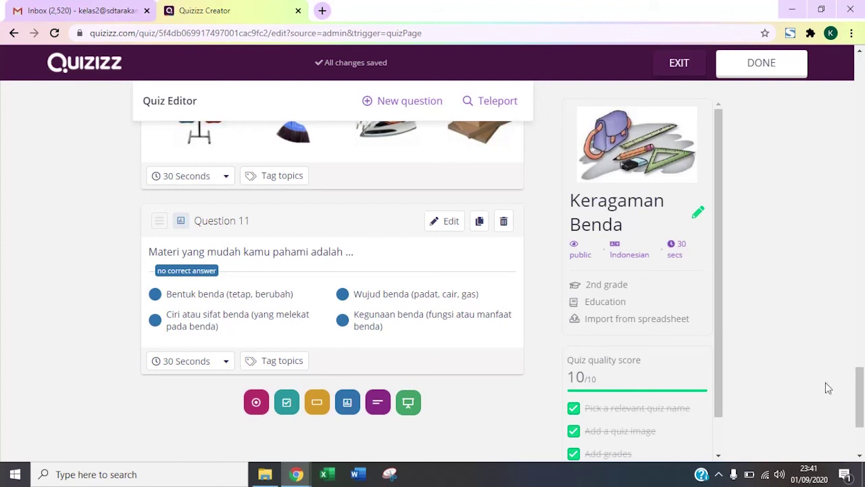
pyautogui.scroll(-2, 860, 395)
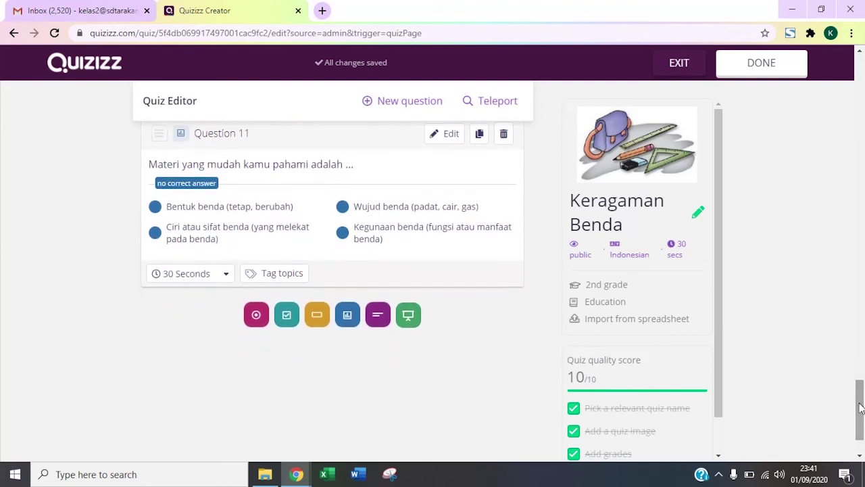
pyautogui.moveTo(718, 355); pyautogui.dragTo(720, 399)
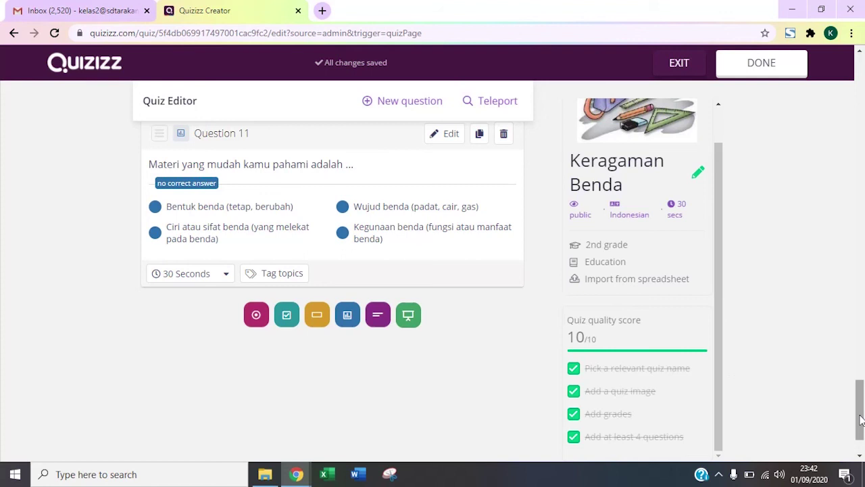
pyautogui.click(747, 77)
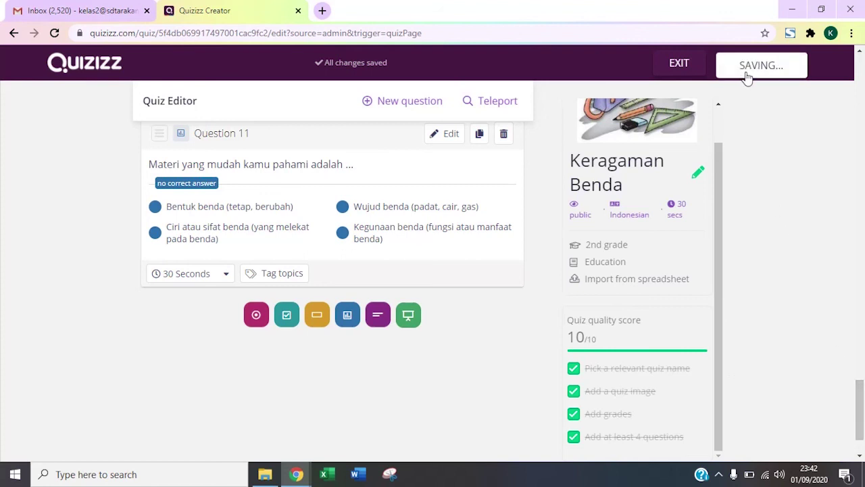